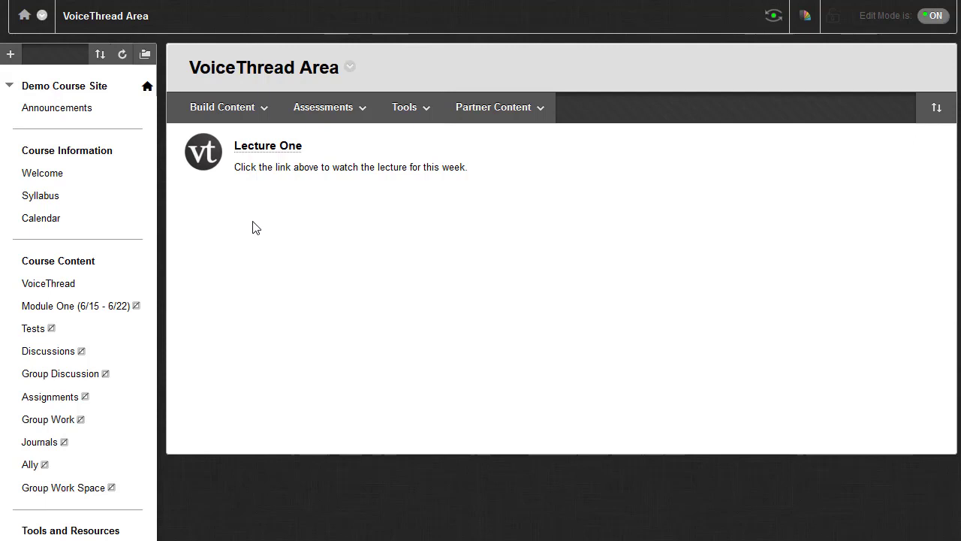
- Create a UMD VoiceThread item named Discussion One with the description "Click this link to access the discussion."
{"action": "left_click", "coordinate": [240, 110]}
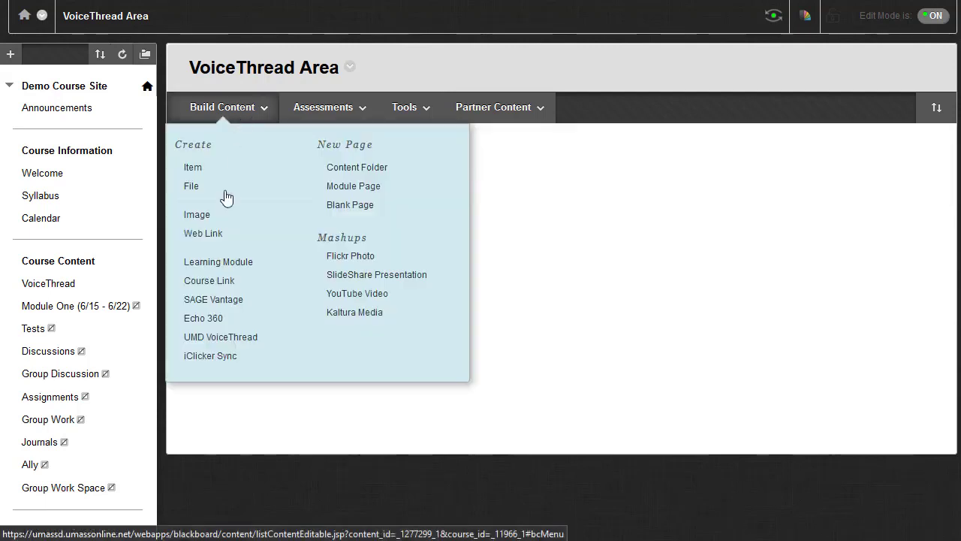
{"action": "left_click", "coordinate": [222, 337]}
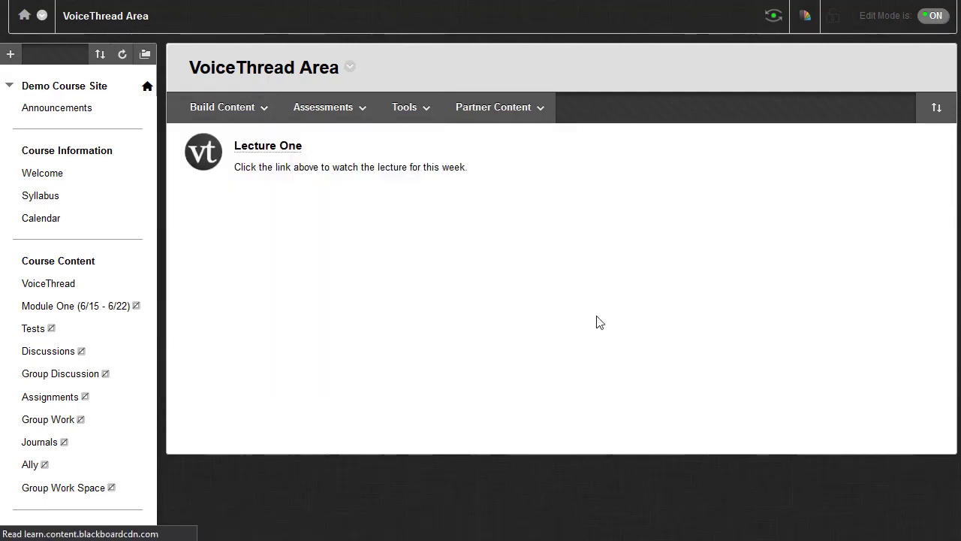
{"action": "scroll", "coordinate": [804, 221], "scroll_direction": "down", "scroll_amount": 2}
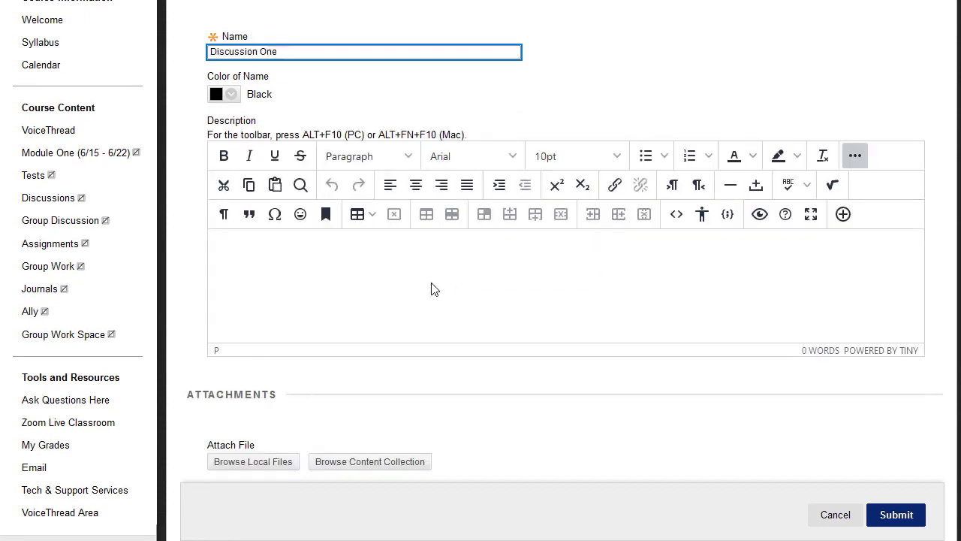
{"action": "left_click", "coordinate": [353, 287]}
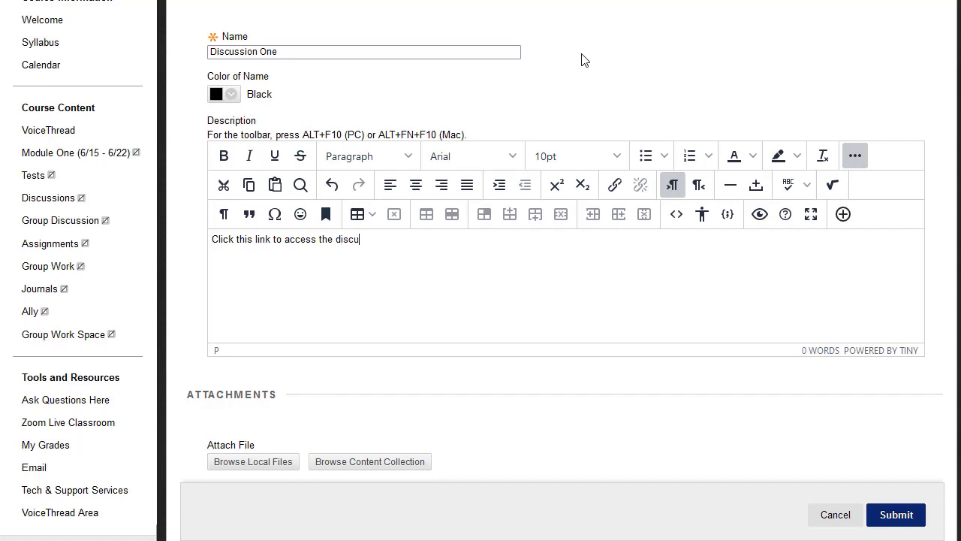
{"action": "scroll", "coordinate": [498, 249], "scroll_direction": "down", "scroll_amount": 5}
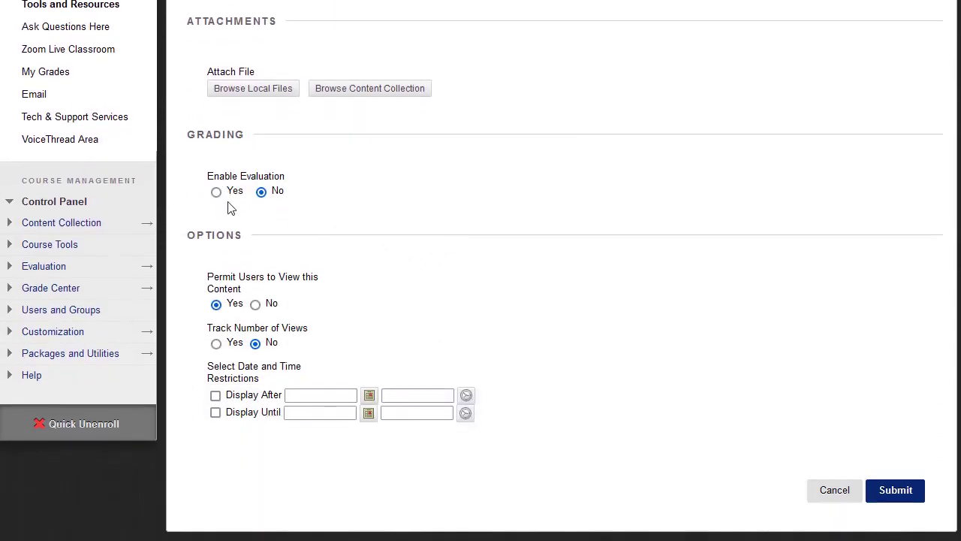
- Enable evaluation for the item with 100 points possible and submit it
{"action": "left_click", "coordinate": [216, 192]}
{"action": "left_click", "coordinate": [231, 230]}
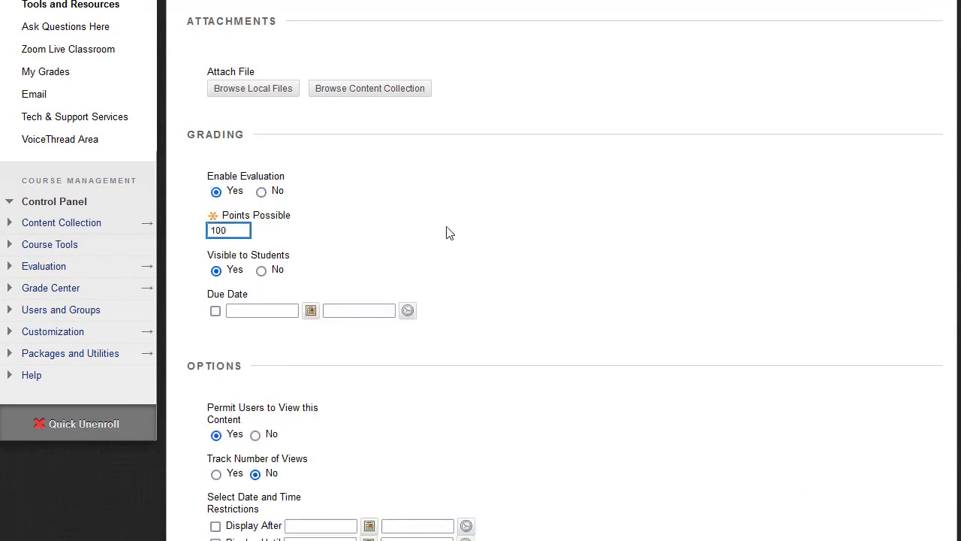
{"action": "scroll", "coordinate": [446, 233], "scroll_direction": "down", "scroll_amount": 2}
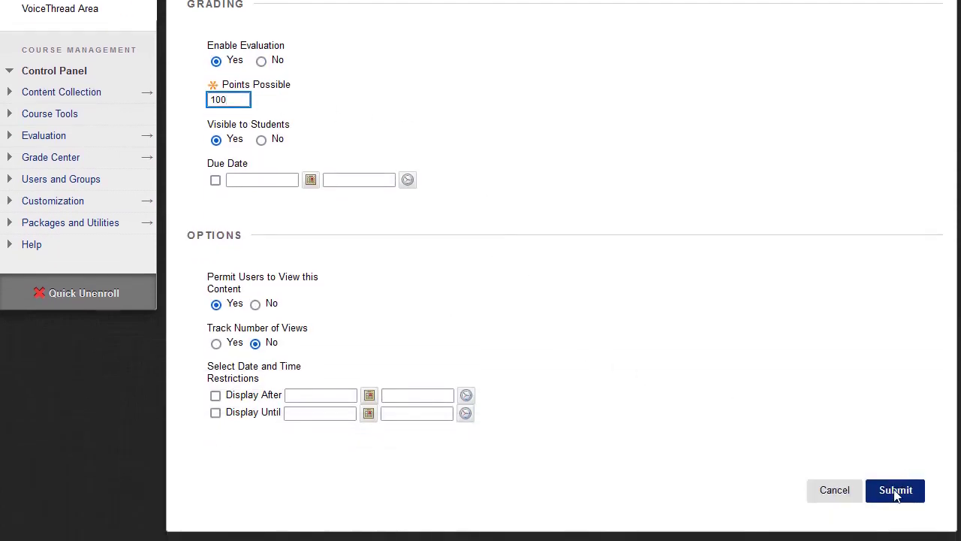
{"action": "left_click", "coordinate": [896, 492]}
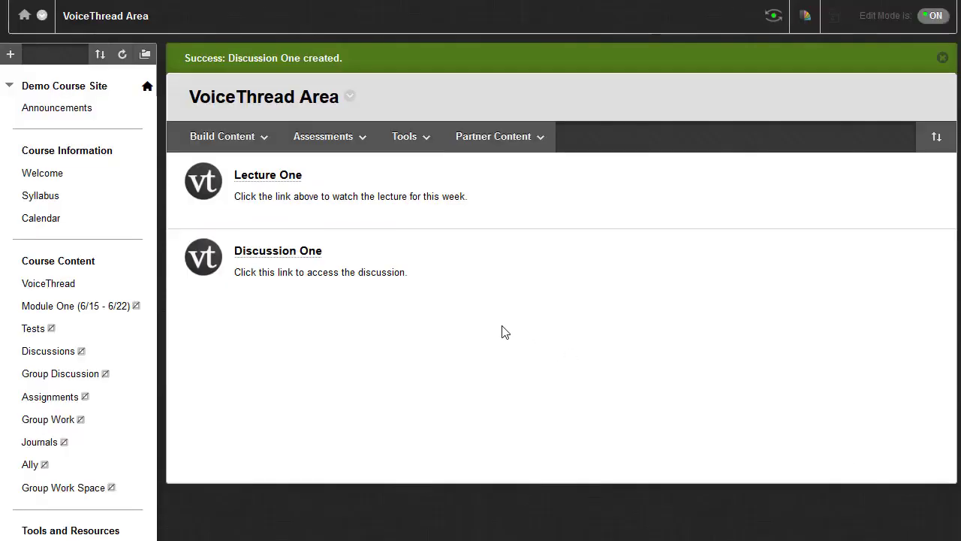
- Open Discussion One in the Assignment Builder and choose a Comment assignment
{"action": "left_click", "coordinate": [257, 254]}
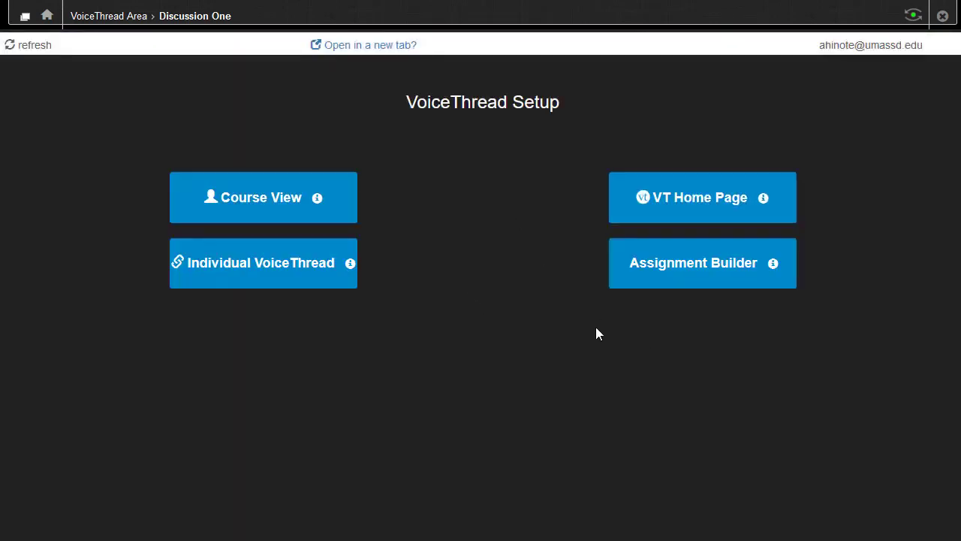
{"action": "left_click", "coordinate": [695, 265]}
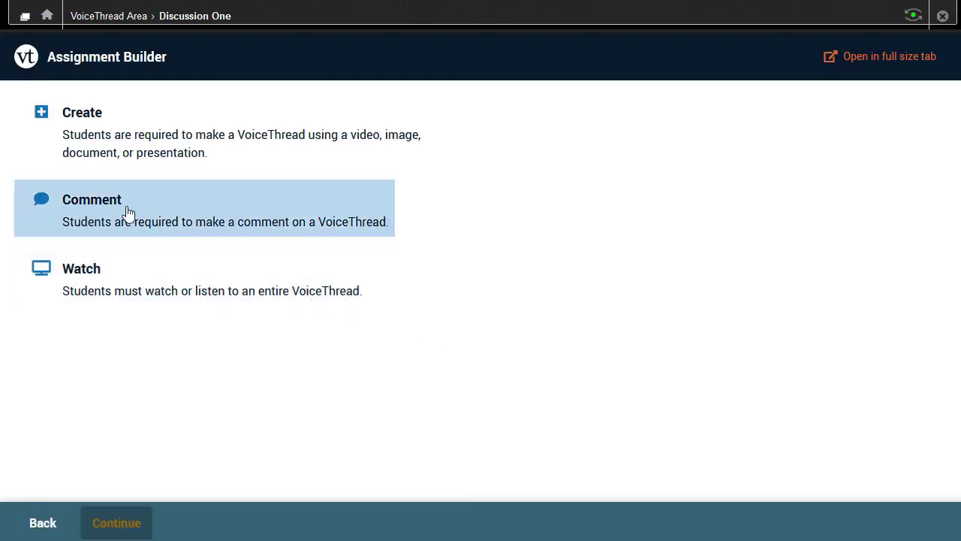
{"action": "left_click", "coordinate": [184, 239]}
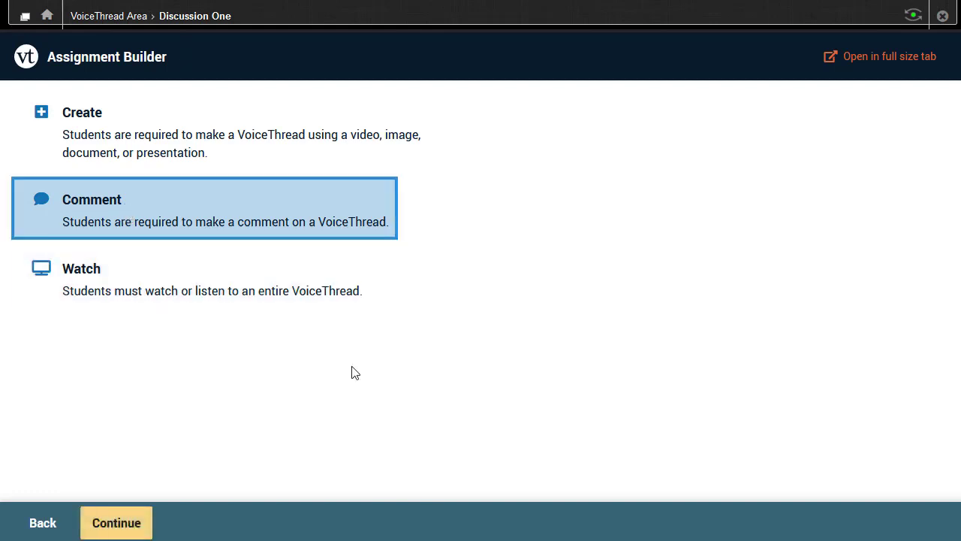
{"action": "left_click", "coordinate": [128, 522]}
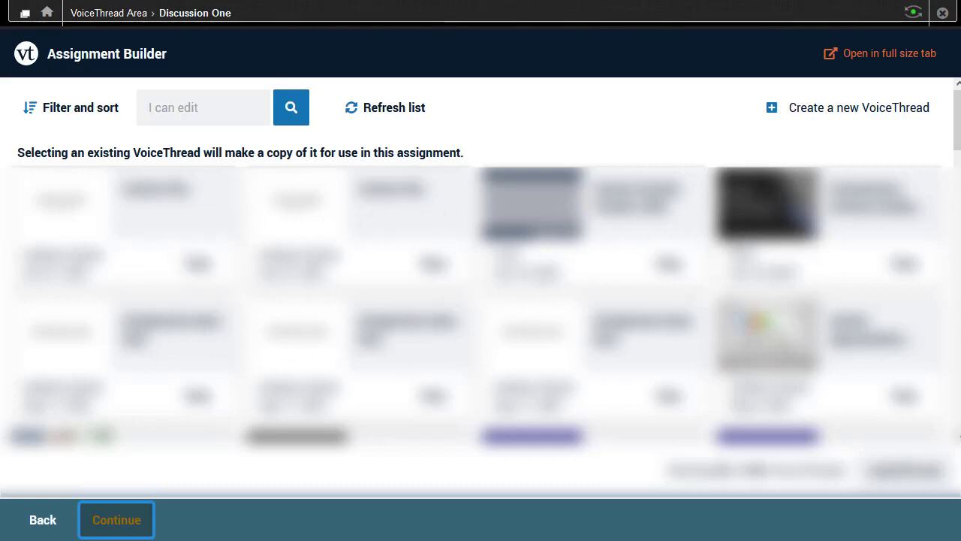
- Create a new VoiceThread by uploading Discussion.pptx from the computer
{"action": "left_click", "coordinate": [829, 109]}
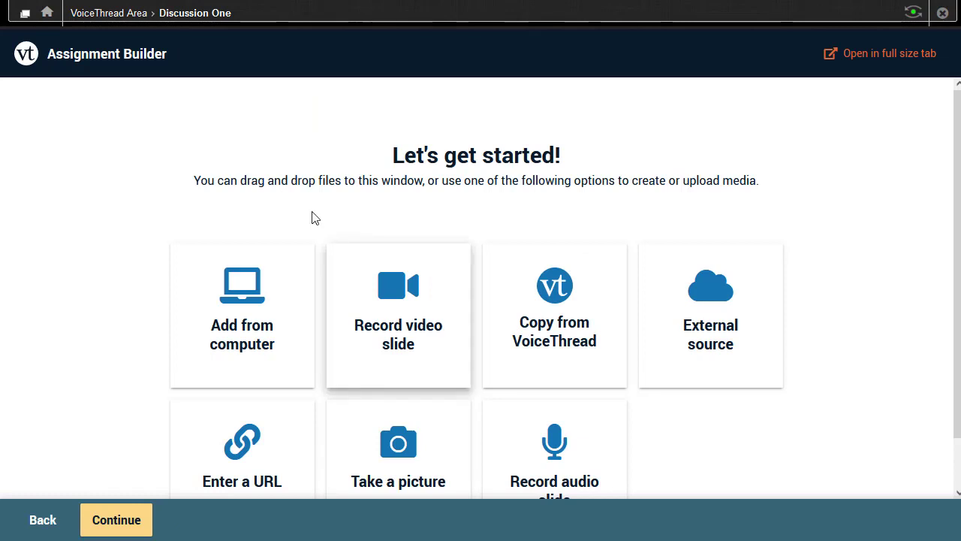
{"action": "scroll", "coordinate": [211, 176], "scroll_direction": "down", "scroll_amount": 1}
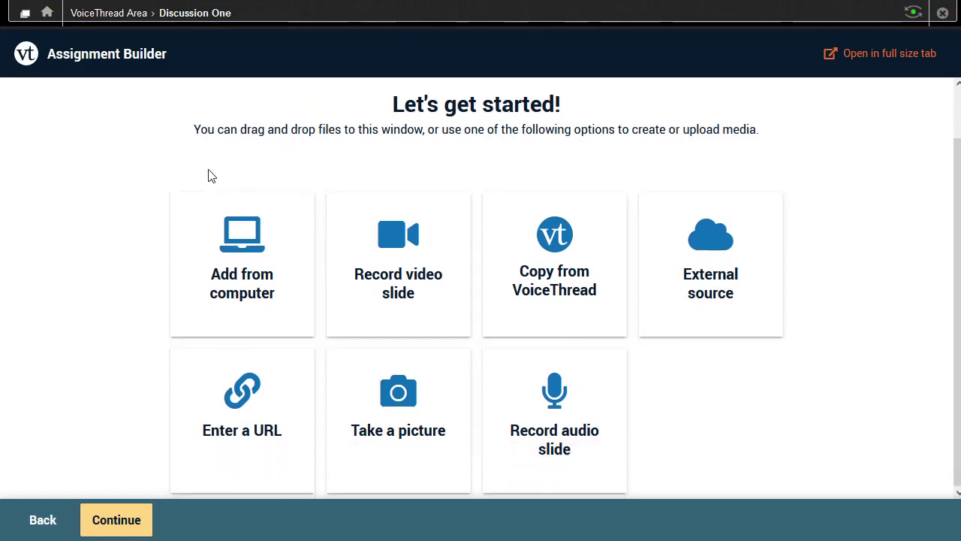
{"action": "left_click", "coordinate": [223, 249]}
{"action": "double_click", "coordinate": [72, 185]}
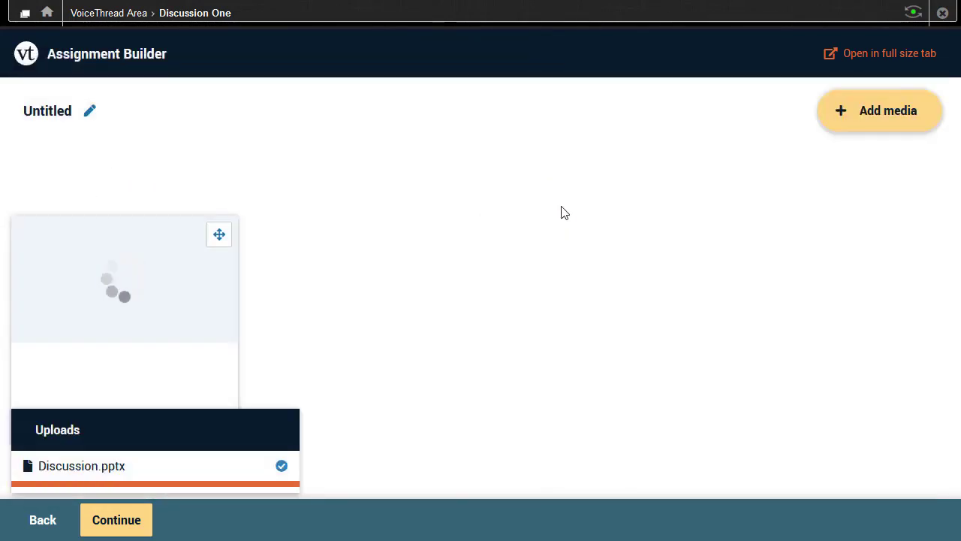
{"action": "left_click", "coordinate": [868, 123]}
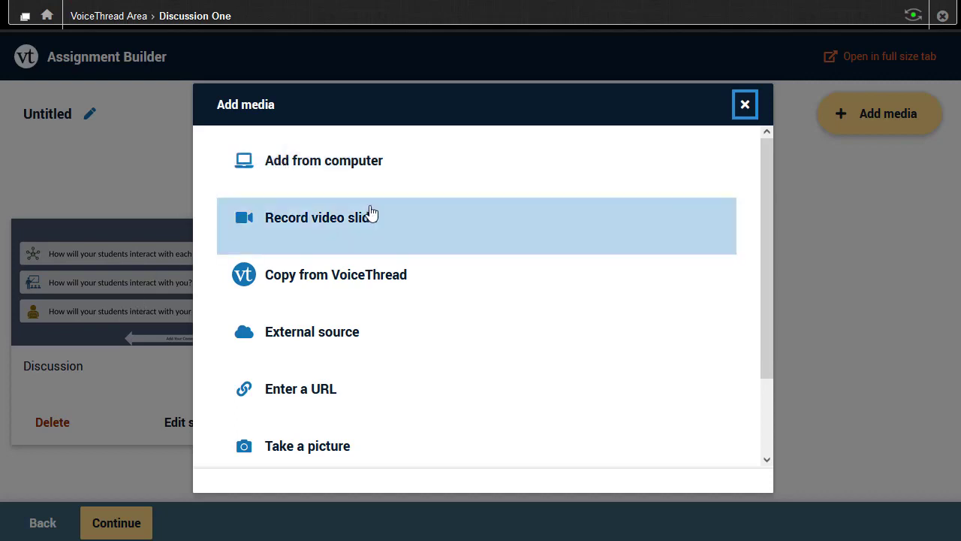
{"action": "scroll", "coordinate": [368, 211], "scroll_direction": "down", "scroll_amount": 2}
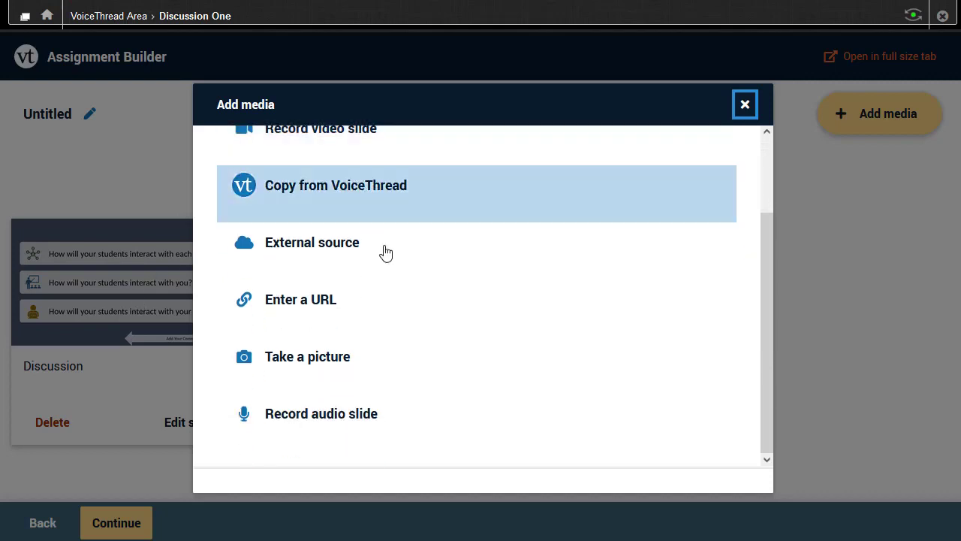
{"action": "scroll", "coordinate": [456, 243], "scroll_direction": "up", "scroll_amount": 2}
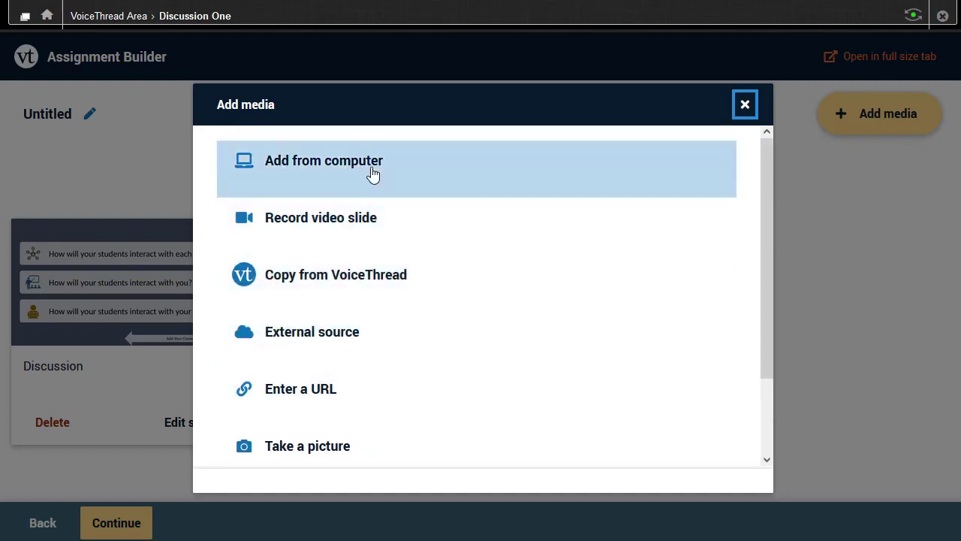
{"action": "scroll", "coordinate": [368, 187], "scroll_direction": "down", "scroll_amount": 1}
{"action": "scroll", "coordinate": [361, 211], "scroll_direction": "down", "scroll_amount": 1}
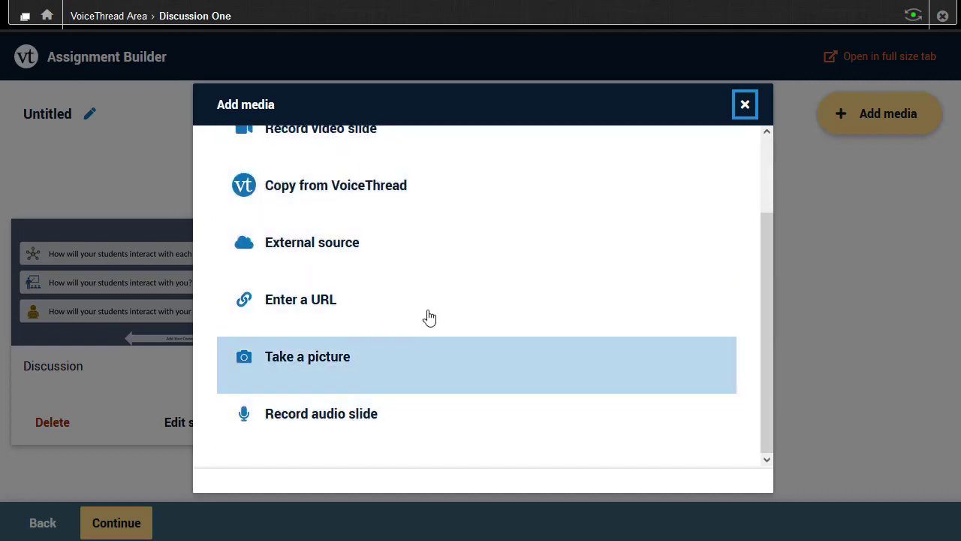
{"action": "left_click", "coordinate": [744, 109]}
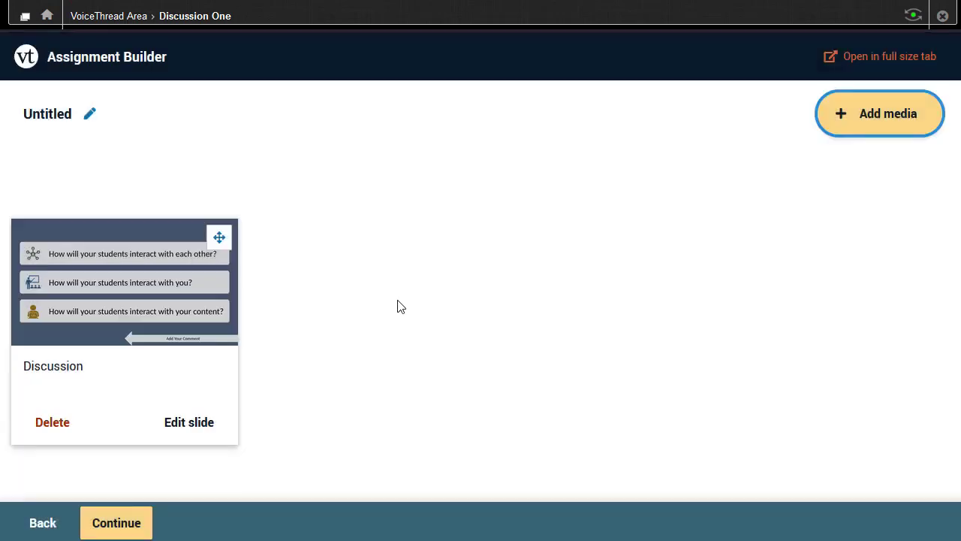
- Rename the VoiceThread as Discussion One and continue through the slide preview to the participation settings
{"action": "left_click", "coordinate": [91, 114]}
{"action": "left_click_drag", "start_coordinate": [72, 112], "coordinate": [23, 113]}
{"action": "type", "text": "Discussion One"}
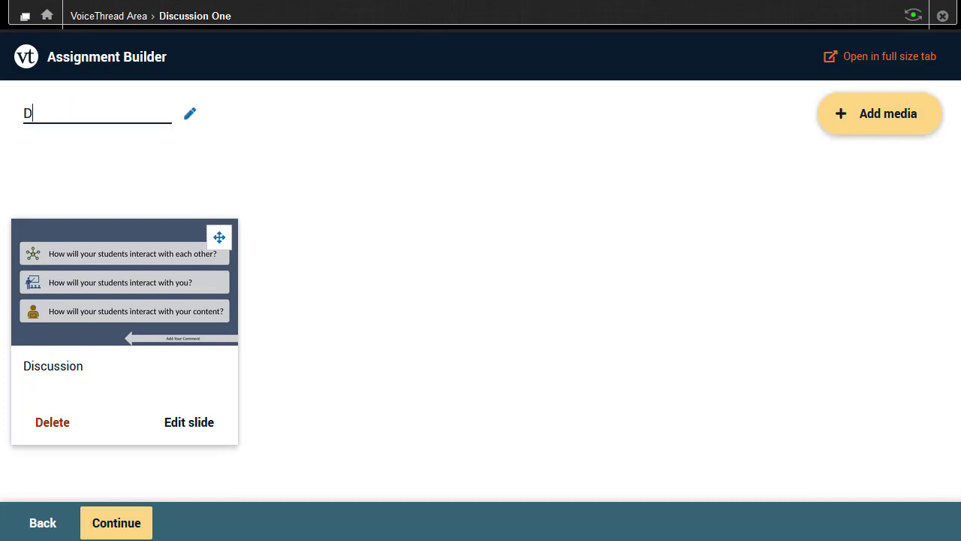
{"action": "left_click", "coordinate": [313, 126]}
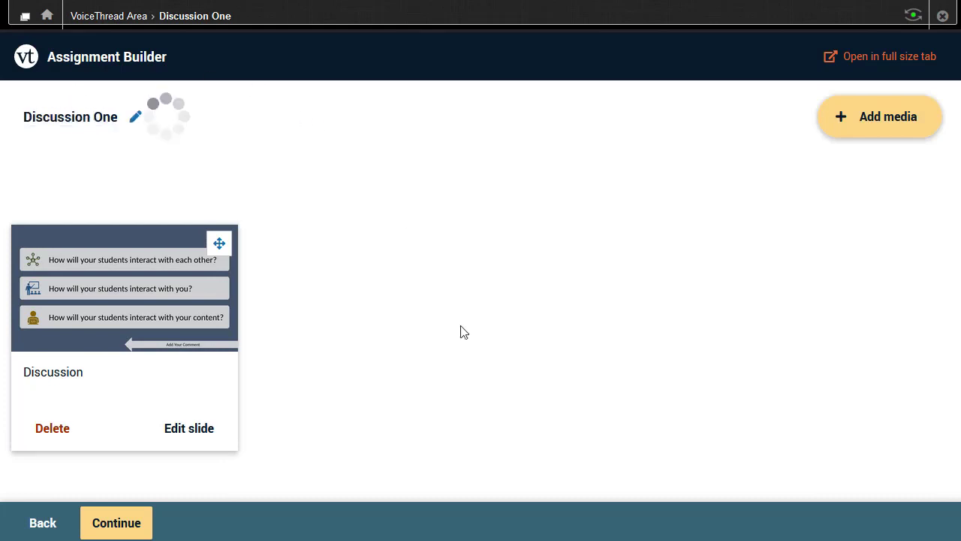
{"action": "left_click", "coordinate": [122, 521]}
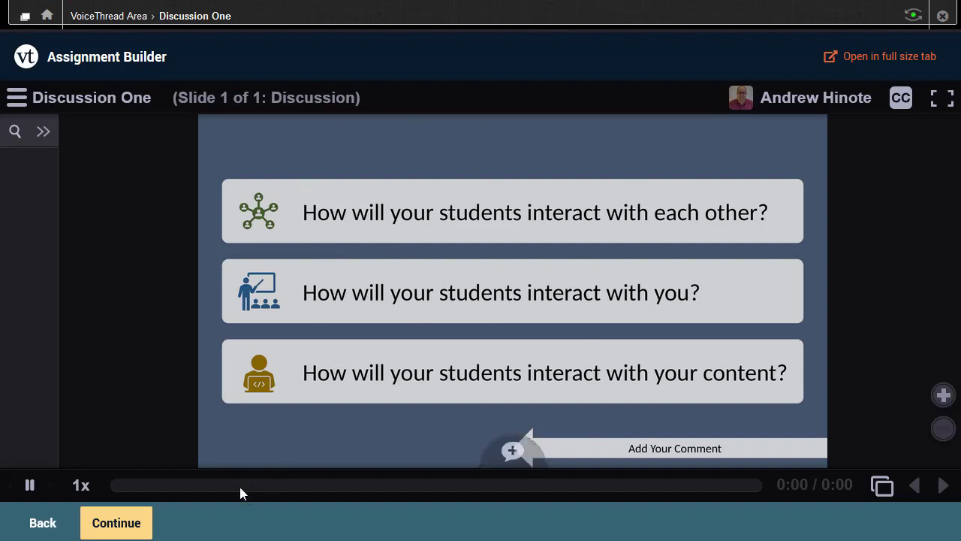
{"action": "left_click", "coordinate": [118, 524]}
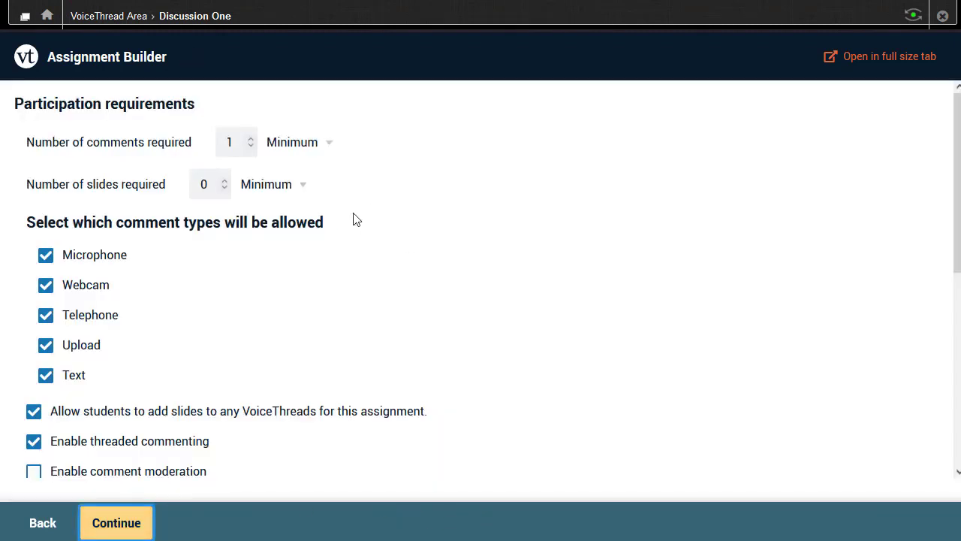
- Disallow text comments and stop students from adding slides, then continue to the assignment details
{"action": "scroll", "coordinate": [358, 212], "scroll_direction": "down", "scroll_amount": 2}
{"action": "scroll", "coordinate": [358, 213], "scroll_direction": "up", "scroll_amount": 2}
{"action": "scroll", "coordinate": [356, 175], "scroll_direction": "down", "scroll_amount": 2}
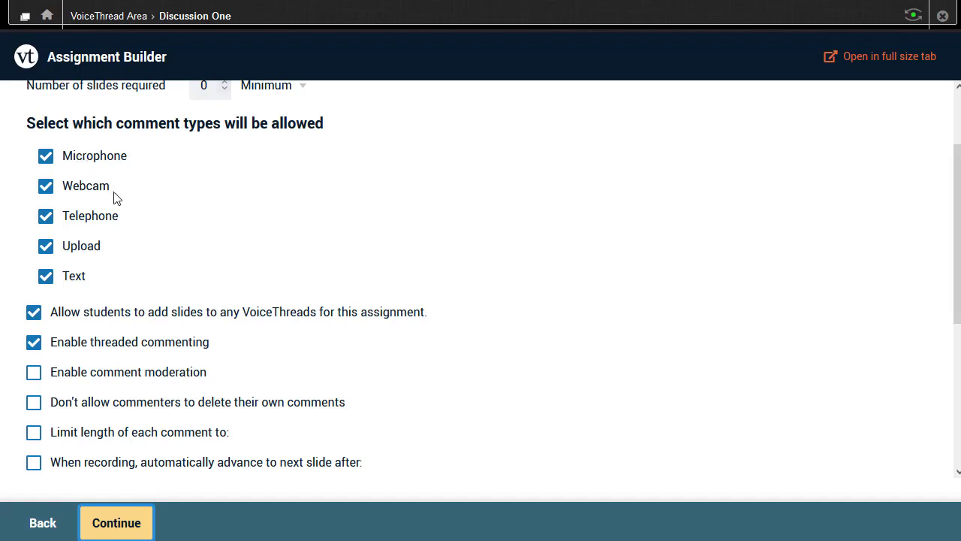
{"action": "left_click", "coordinate": [46, 279]}
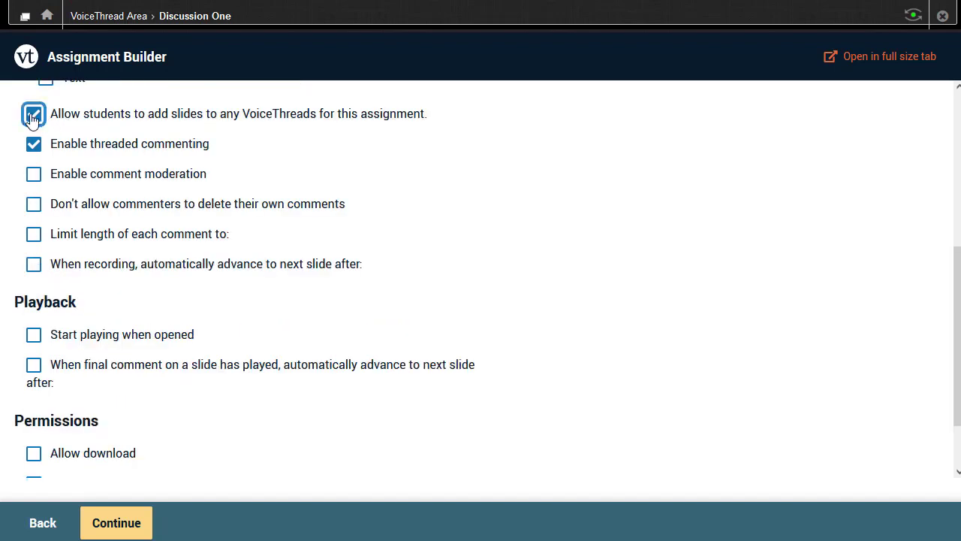
{"action": "left_click", "coordinate": [33, 114]}
{"action": "scroll", "coordinate": [124, 343], "scroll_direction": "down", "scroll_amount": 1}
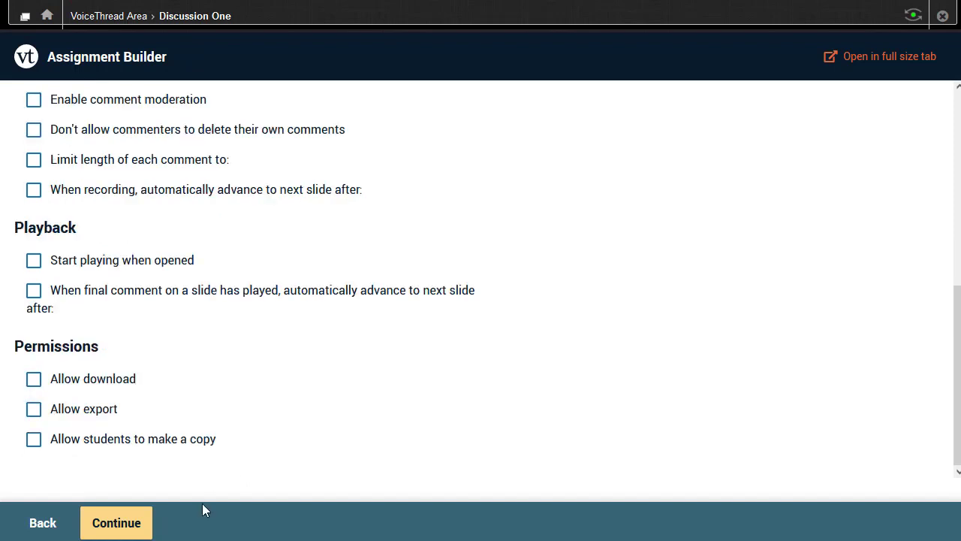
{"action": "left_click", "coordinate": [139, 529]}
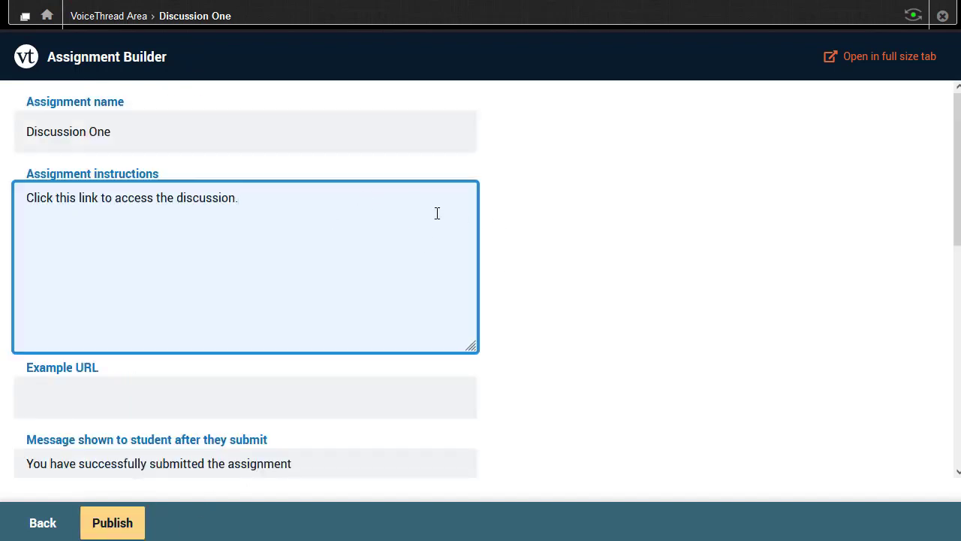
- Examine the assignment details and the start, due and close date calendars
{"action": "scroll", "coordinate": [437, 213], "scroll_direction": "down", "scroll_amount": 3}
{"action": "scroll", "coordinate": [466, 193], "scroll_direction": "up", "scroll_amount": 3}
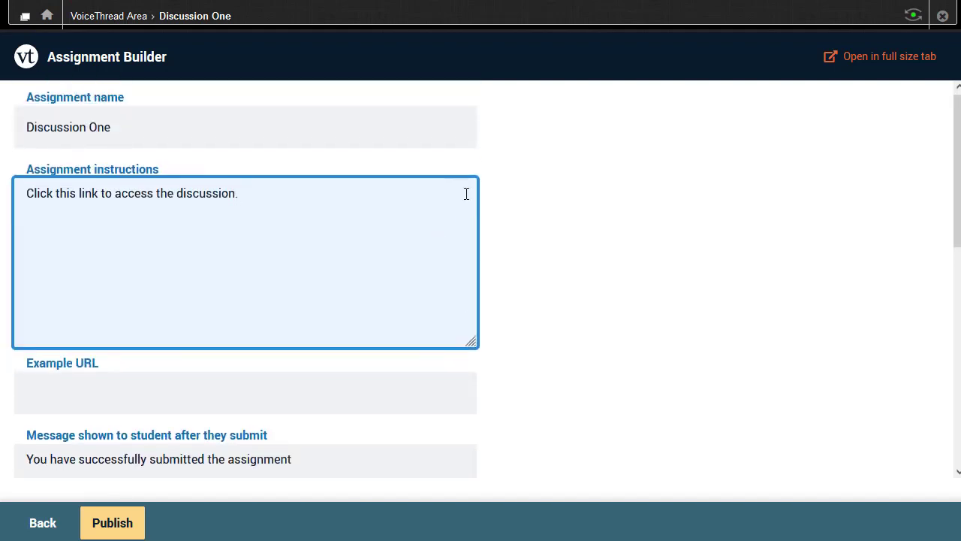
{"action": "scroll", "coordinate": [466, 193], "scroll_direction": "down", "scroll_amount": 4}
{"action": "scroll", "coordinate": [465, 193], "scroll_direction": "down", "scroll_amount": 4}
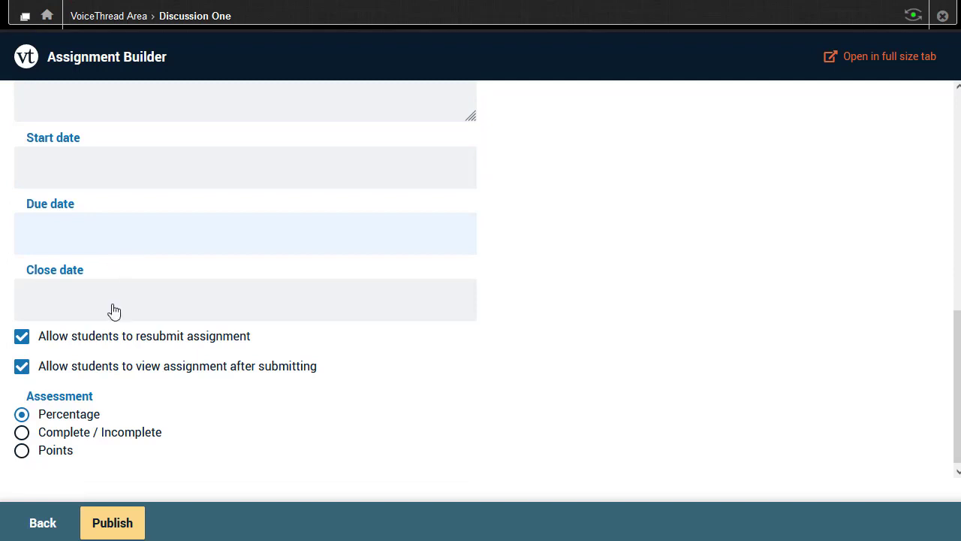
{"action": "left_click", "coordinate": [75, 173]}
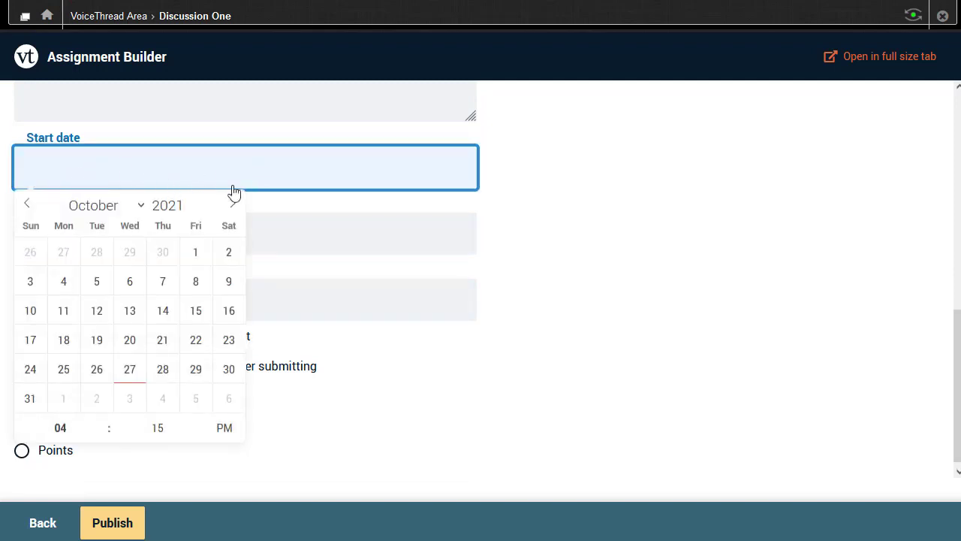
{"action": "left_click", "coordinate": [599, 181]}
{"action": "left_click", "coordinate": [185, 238]}
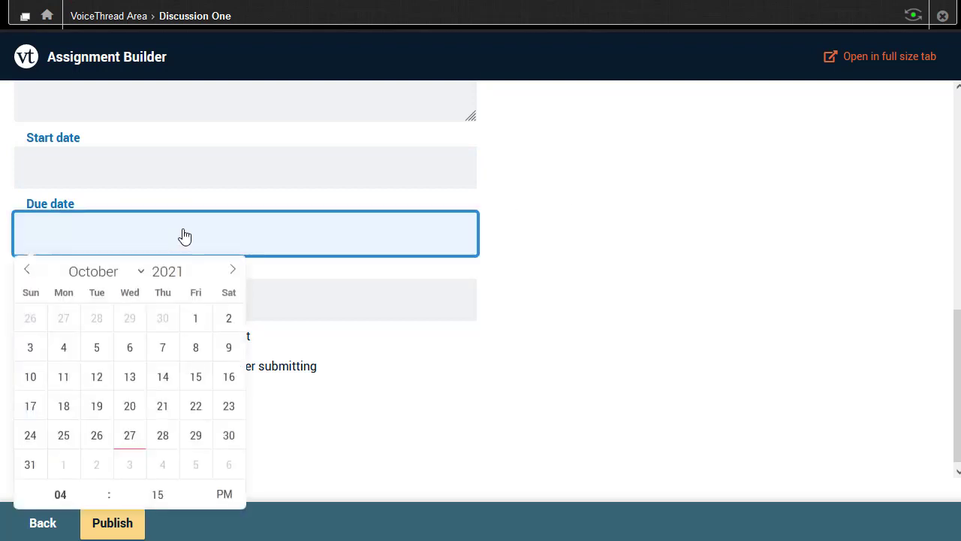
{"action": "left_click", "coordinate": [594, 309]}
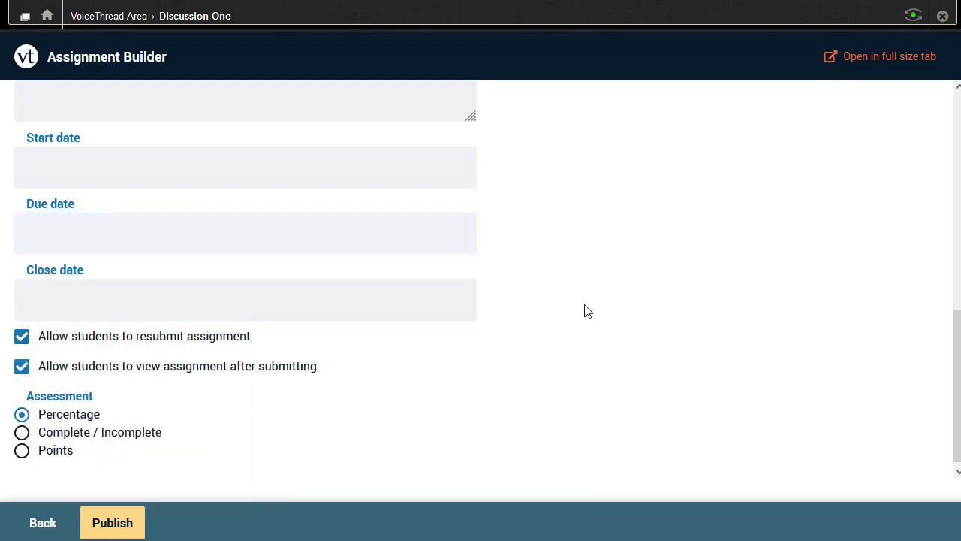
{"action": "left_click", "coordinate": [229, 308]}
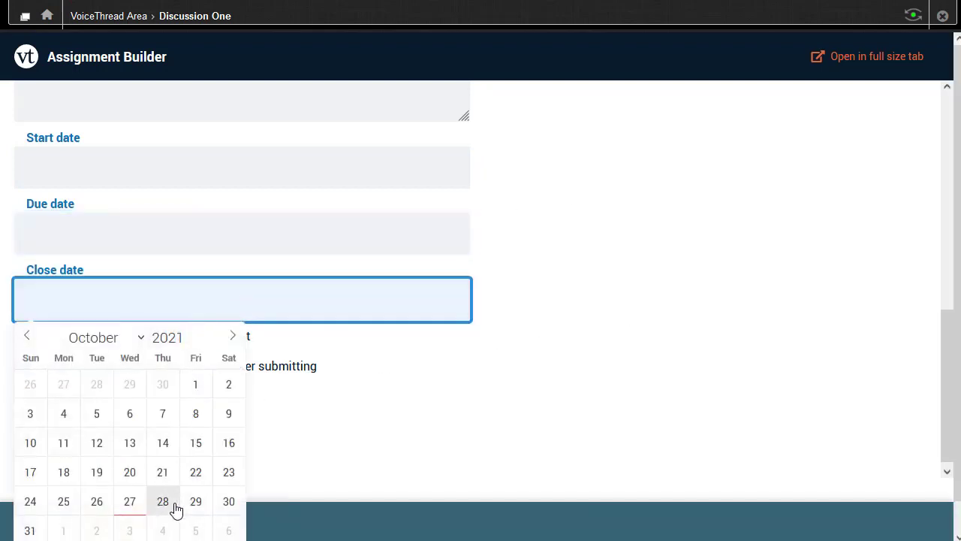
{"action": "left_click", "coordinate": [572, 279]}
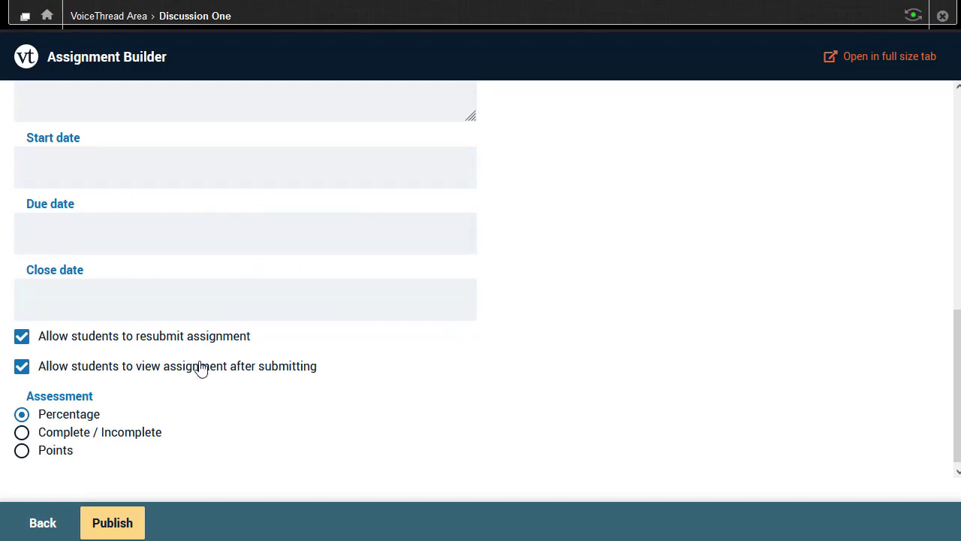
- Publish the Discussion One assignment with percentage assessment
{"action": "scroll", "coordinate": [200, 369], "scroll_direction": "down", "scroll_amount": 1}
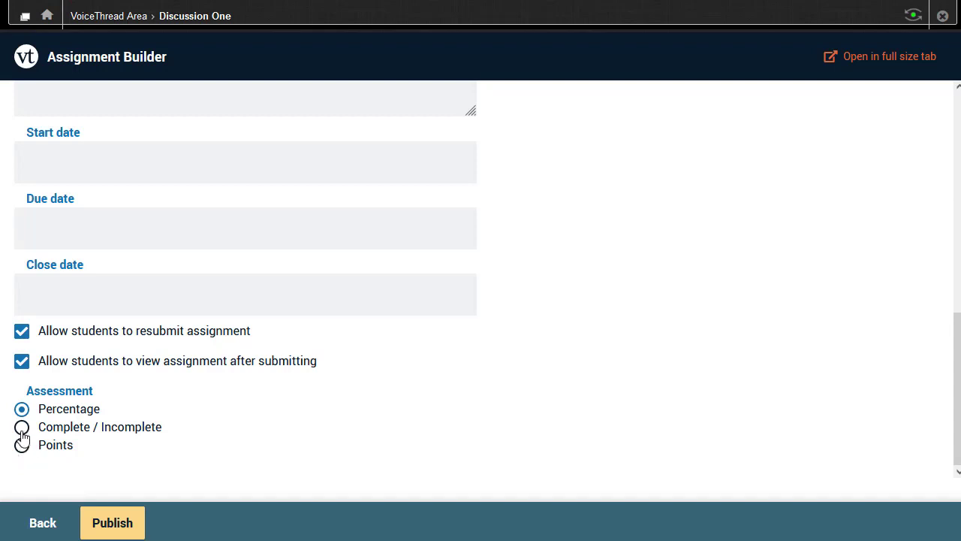
{"action": "left_click", "coordinate": [129, 526]}
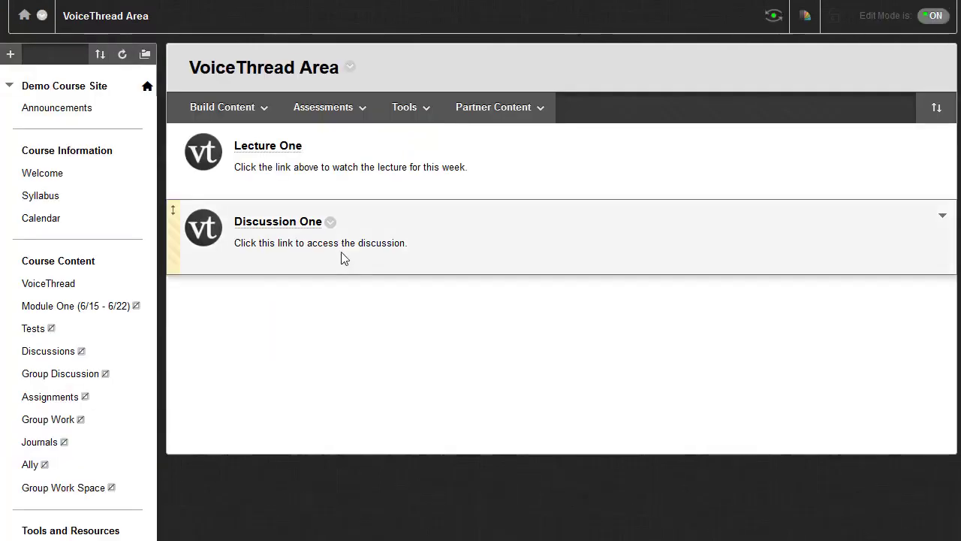
- Open Discussion One from the course area and review its grading view, student entry and assignment content
{"action": "left_click", "coordinate": [275, 225]}
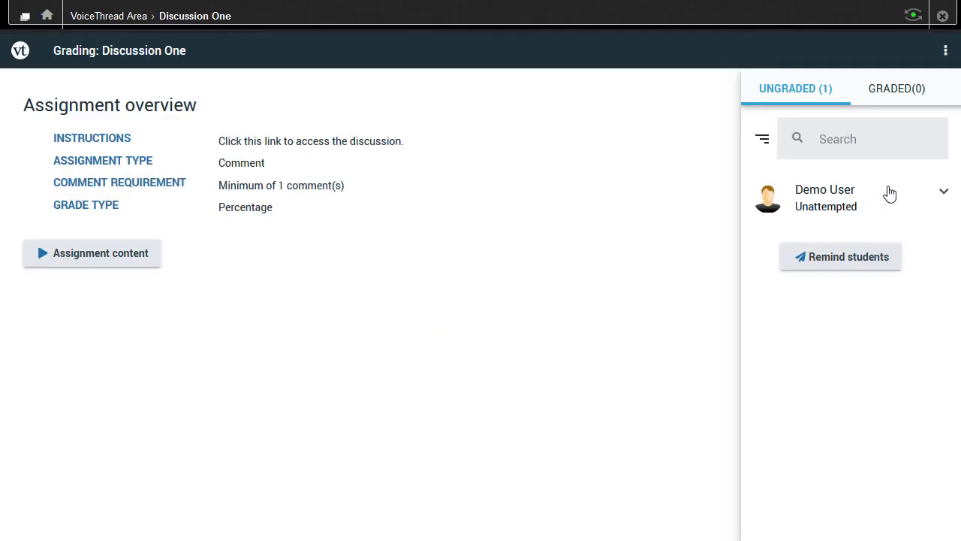
{"action": "left_click", "coordinate": [823, 197]}
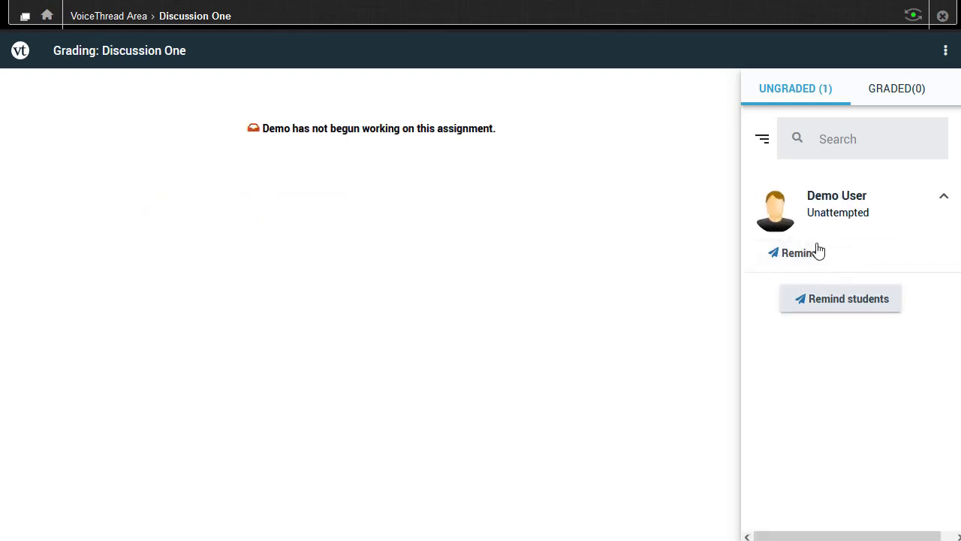
{"action": "left_click", "coordinate": [844, 194]}
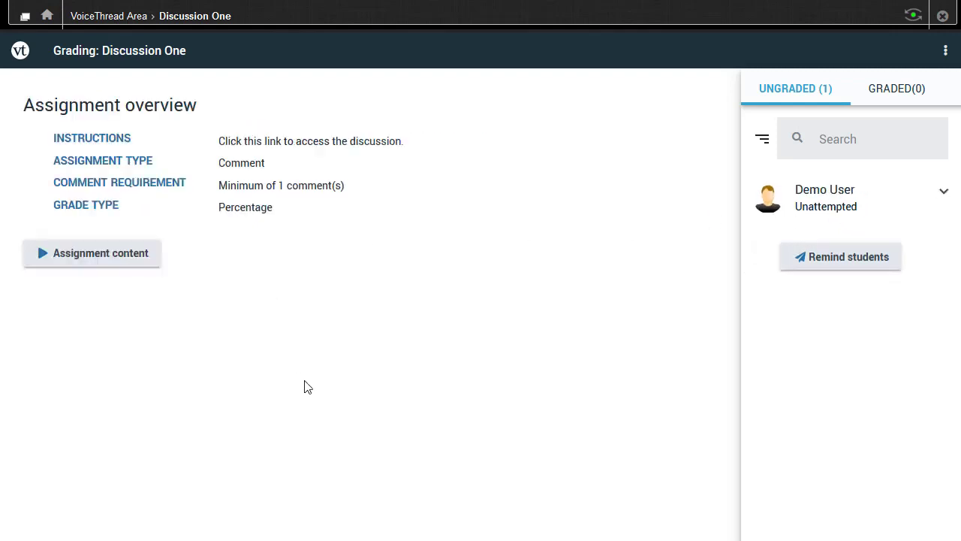
{"action": "left_click", "coordinate": [72, 257]}
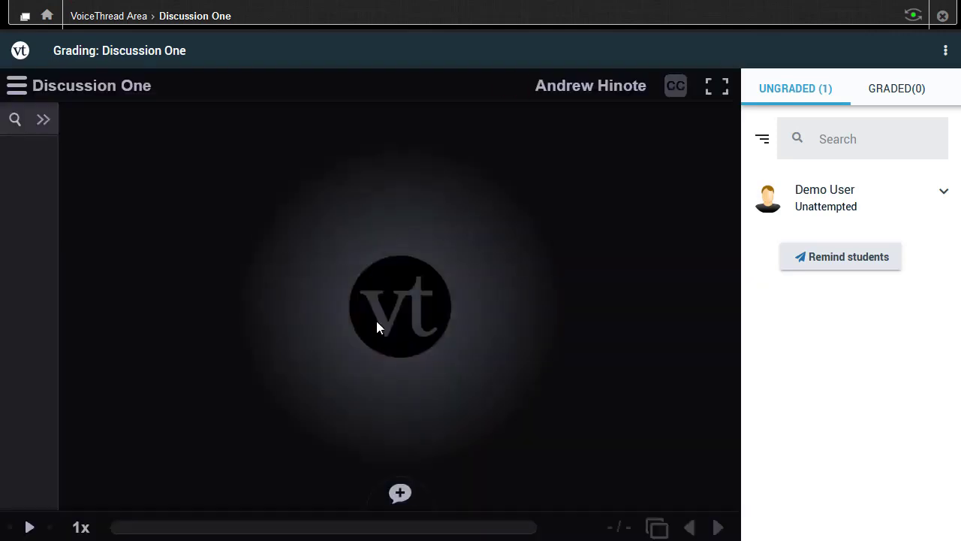